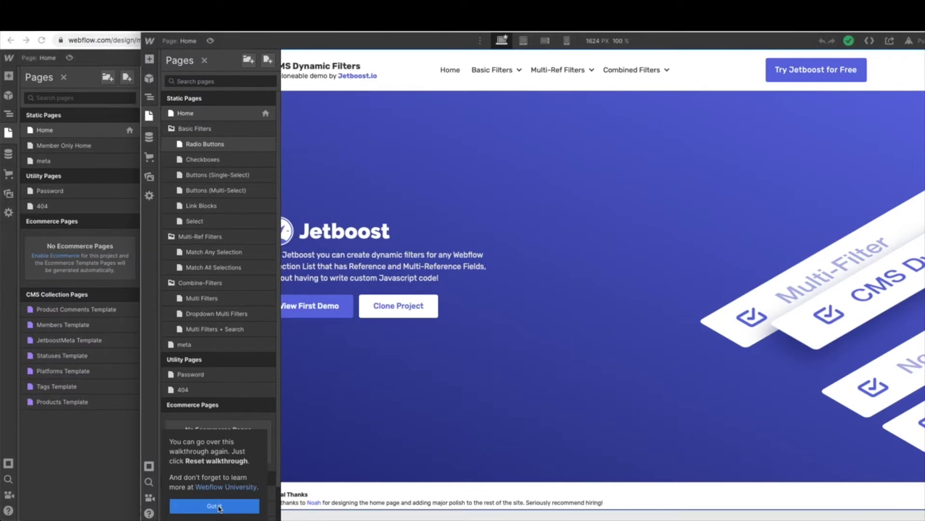
# Dismiss the walkthrough tip and open the Multi Filters + Search page's settings from the Pages panel.
pyautogui.click(216, 506)
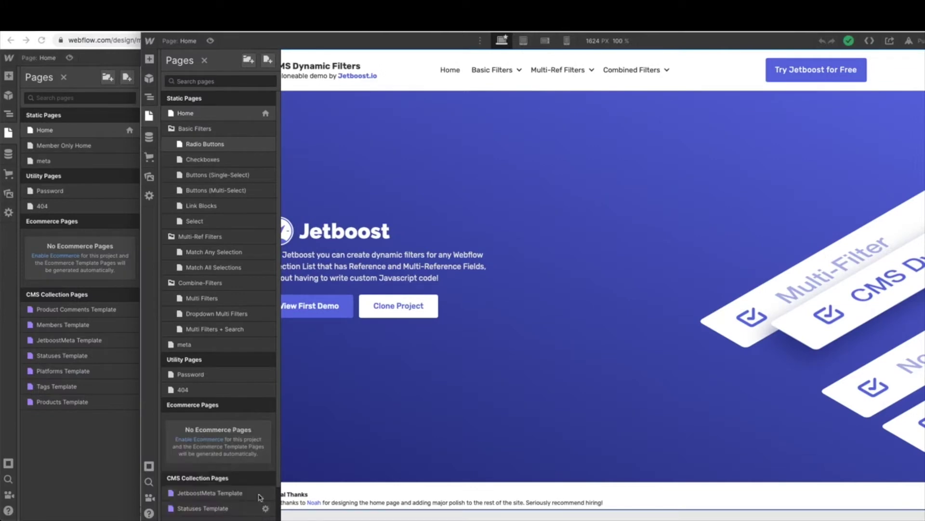
pyautogui.click(210, 332)
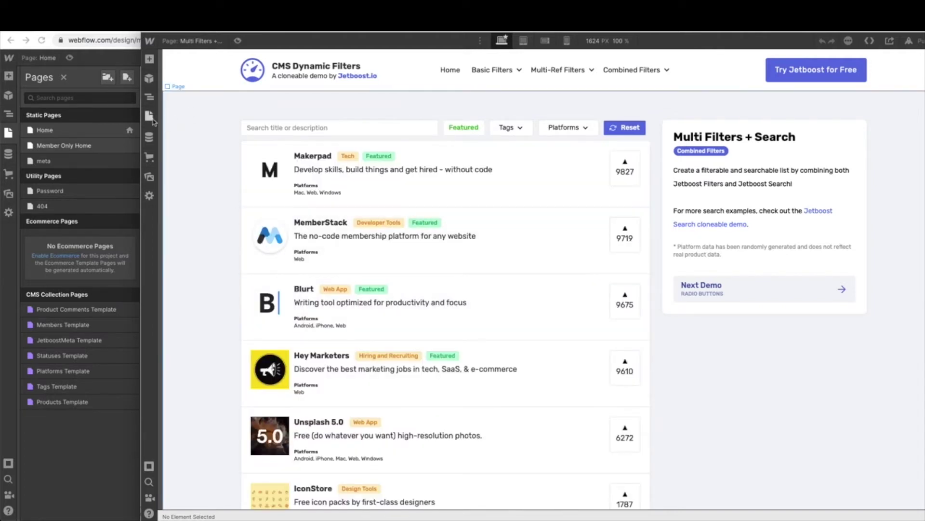
pyautogui.click(149, 116)
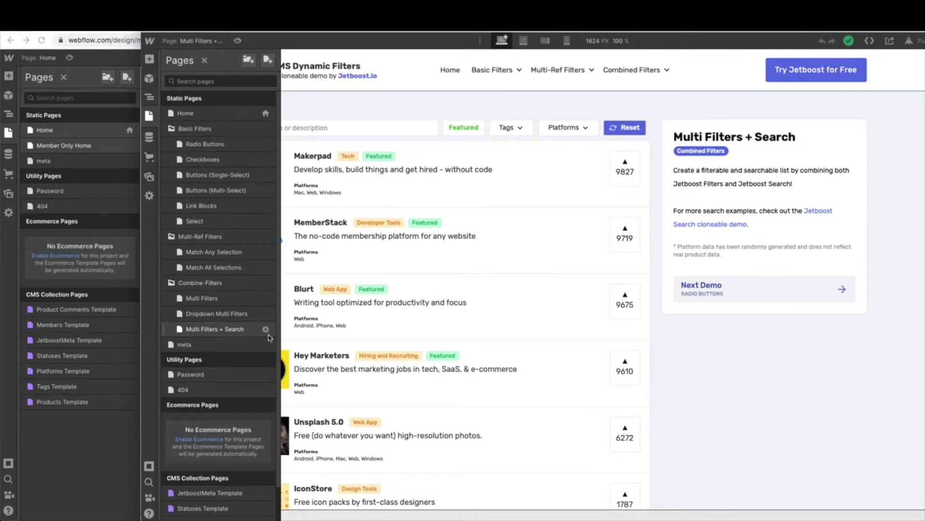
pyautogui.click(266, 329)
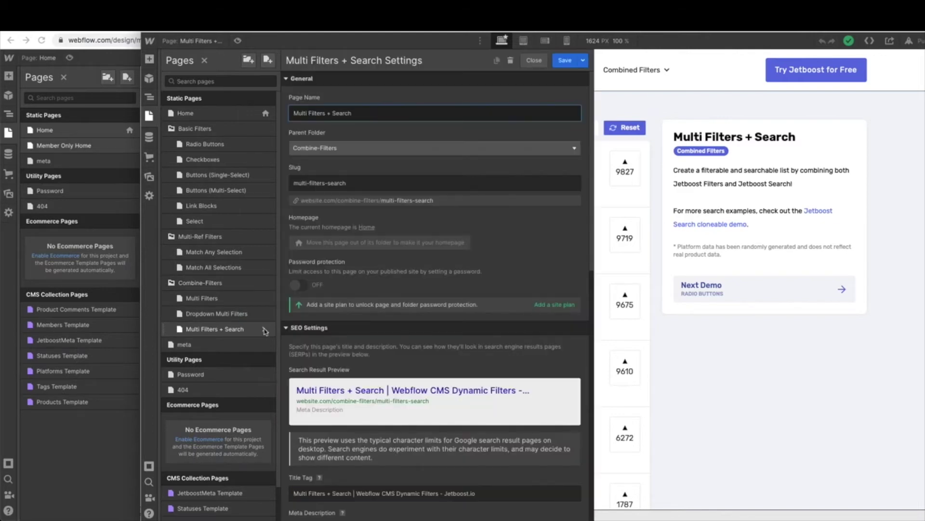
# Set the Multi Filters + Search page's Parent Folder to None and save.
pyautogui.click(359, 149)
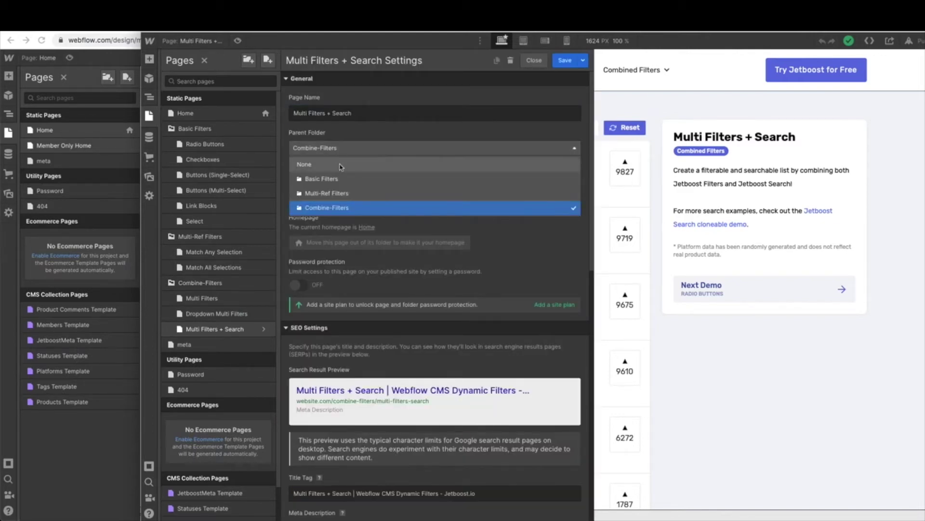
pyautogui.click(356, 167)
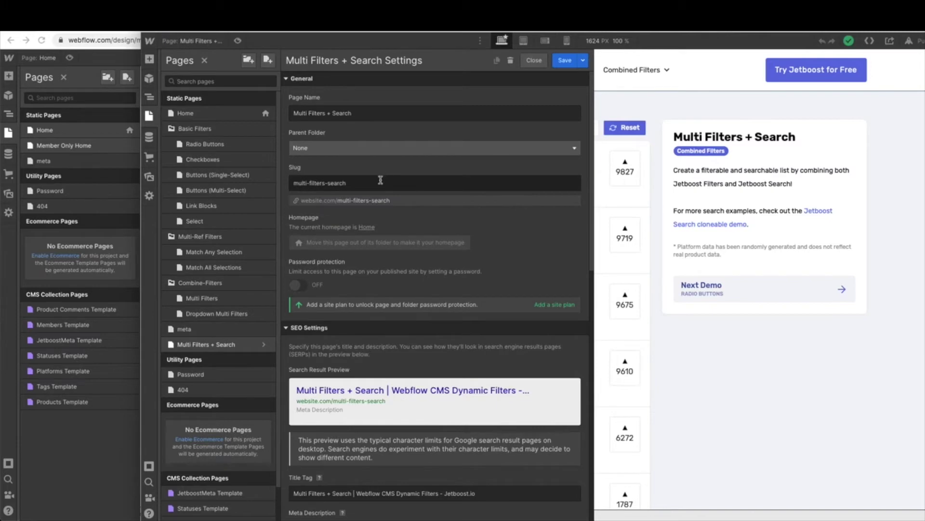
pyautogui.click(562, 61)
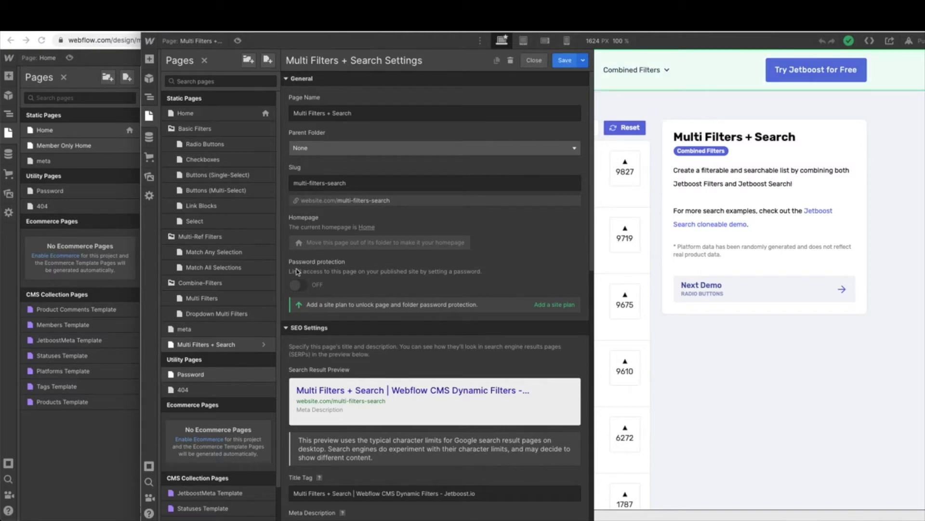
pyautogui.press('Escape')
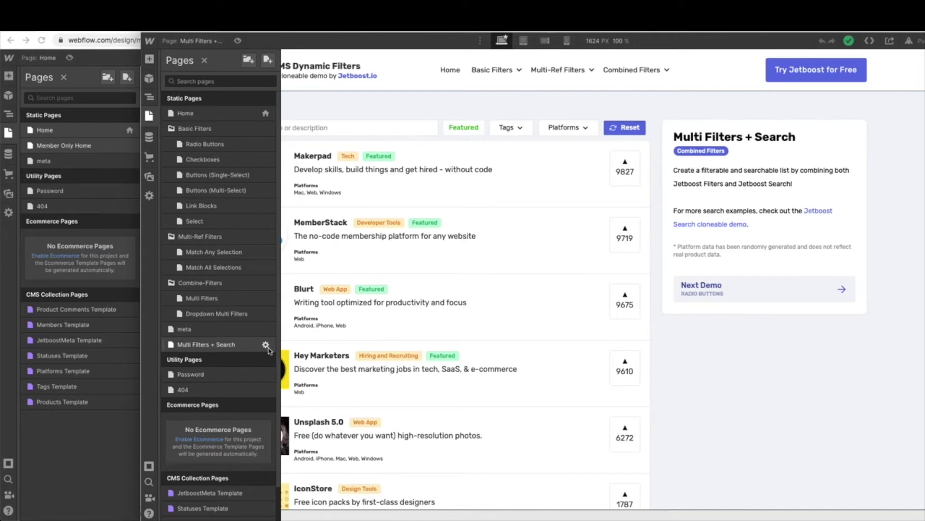
# Make Multi Filters + Search the site homepage and confirm.
pyautogui.click(266, 346)
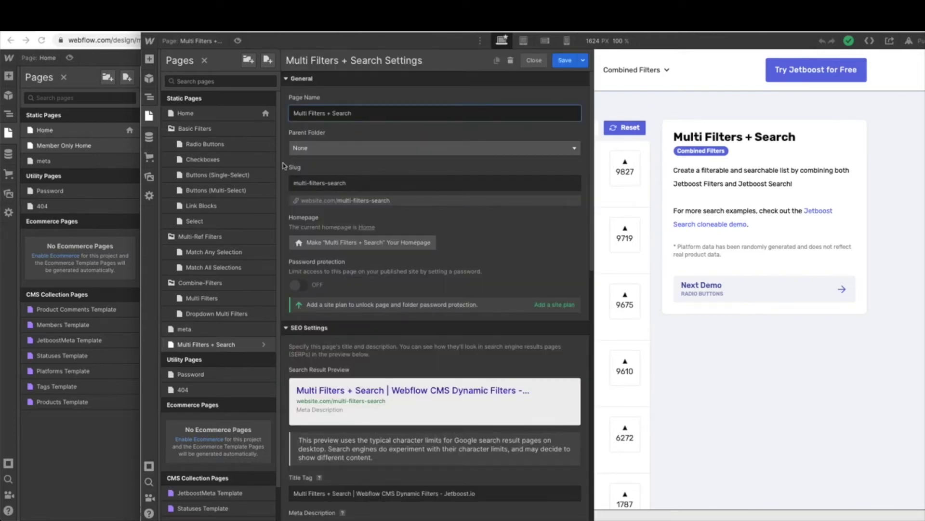
pyautogui.click(310, 244)
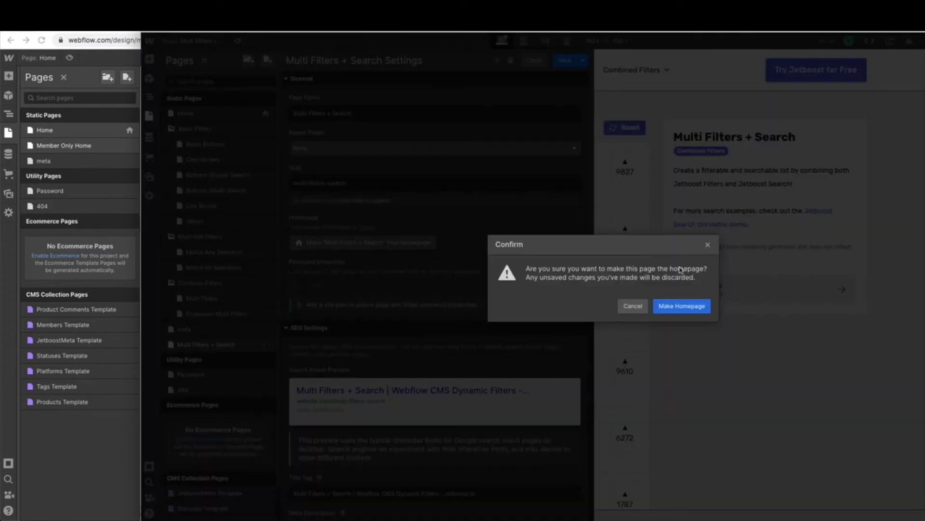
pyautogui.click(675, 307)
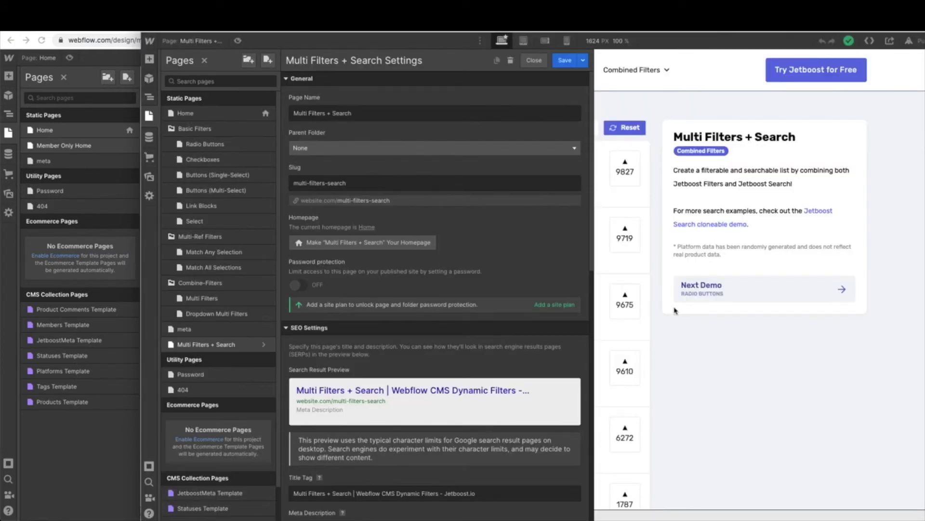
pyautogui.click(208, 114)
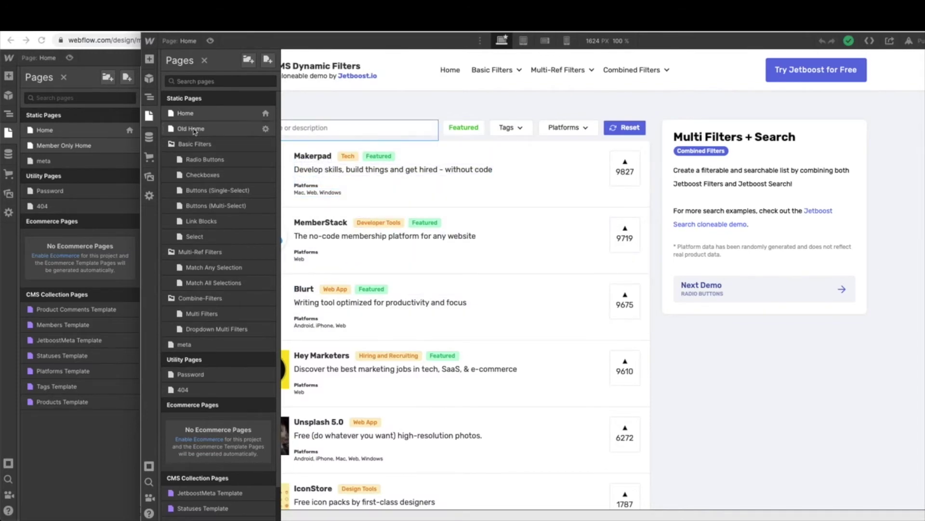
pyautogui.click(189, 128)
pyautogui.click(206, 116)
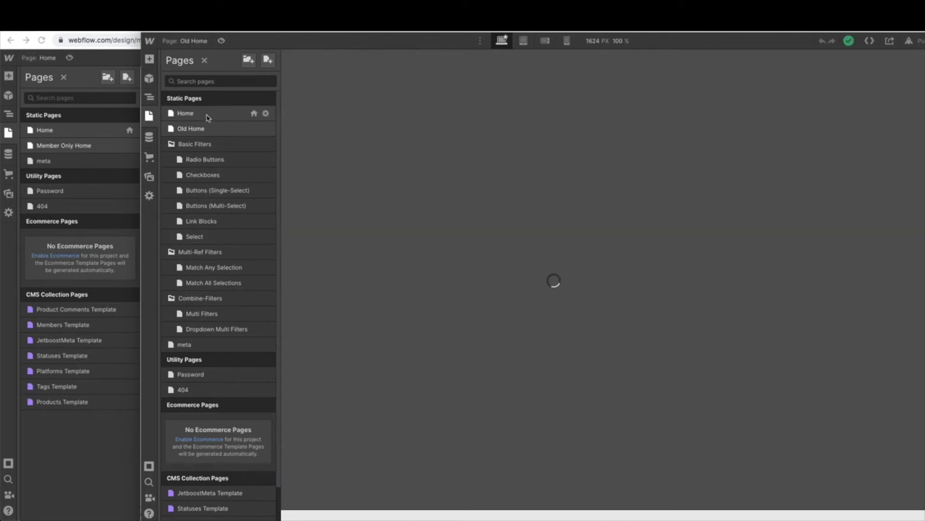
pyautogui.click(150, 115)
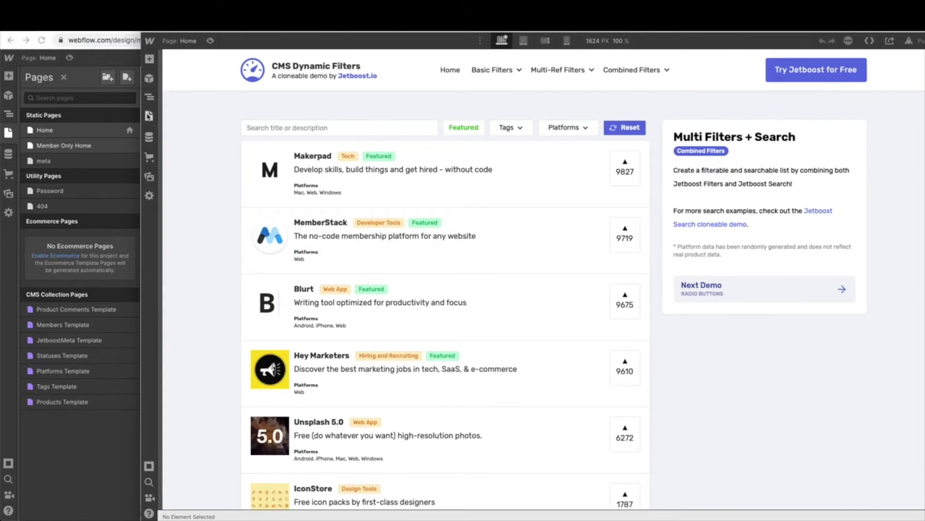
pyautogui.click(150, 116)
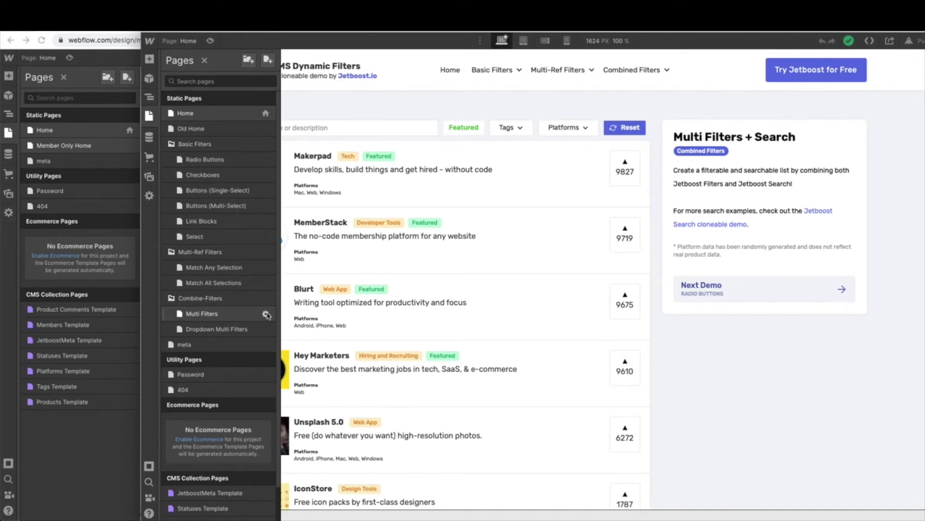
pyautogui.click(267, 315)
# Delete the Multi Filters page, then the Old Home page, confirming each deletion.
pyautogui.click(511, 63)
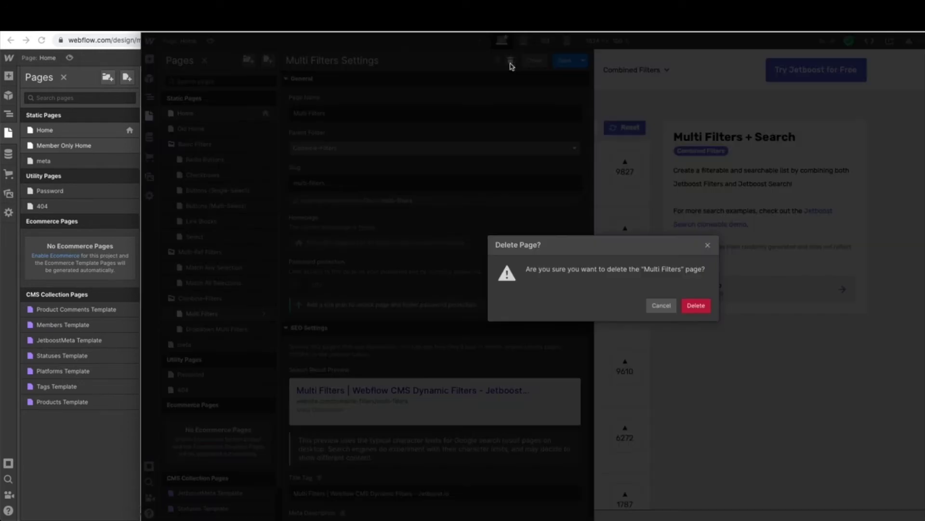
pyautogui.click(696, 305)
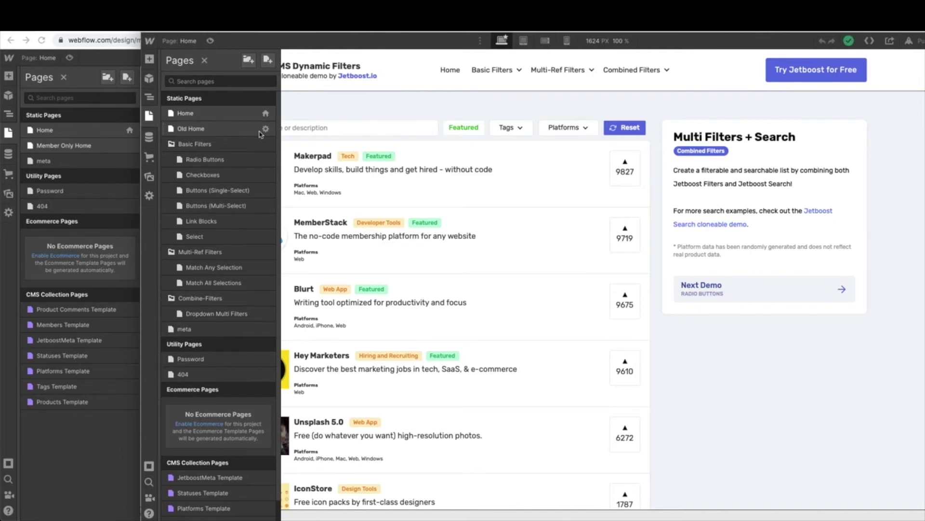
pyautogui.click(264, 129)
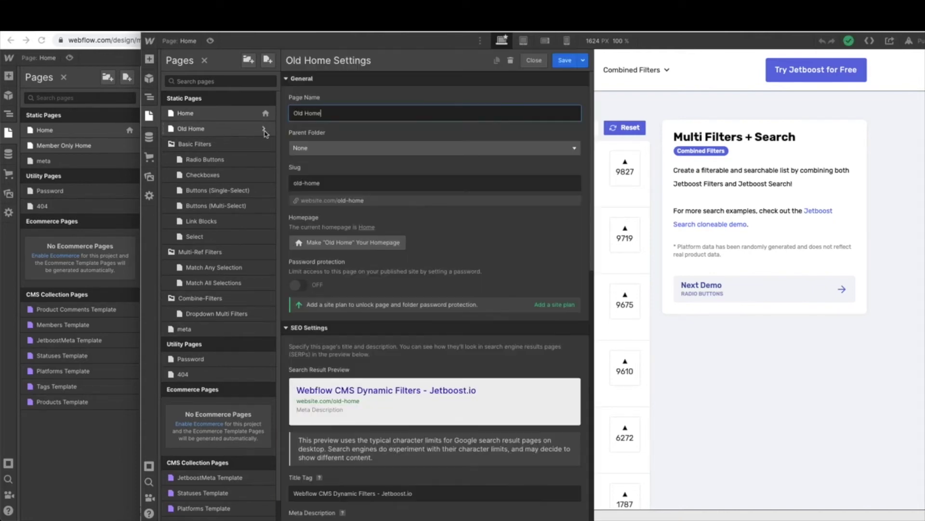
pyautogui.click(510, 60)
pyautogui.click(696, 305)
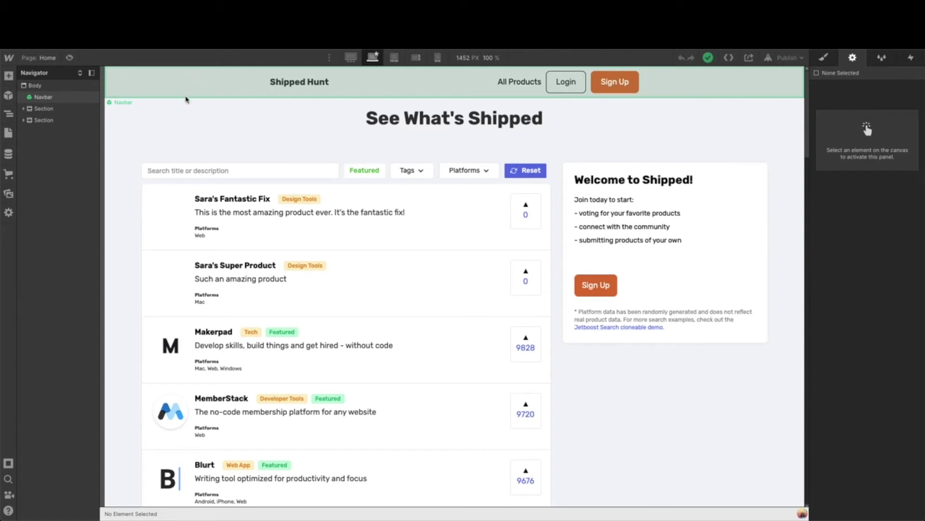
pyautogui.click(9, 77)
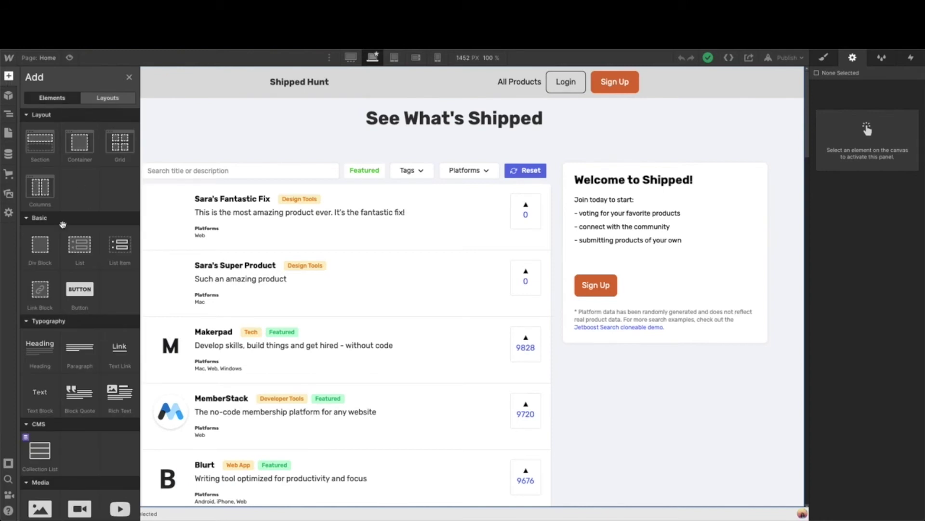
pyautogui.scroll(-10, 82, 292)
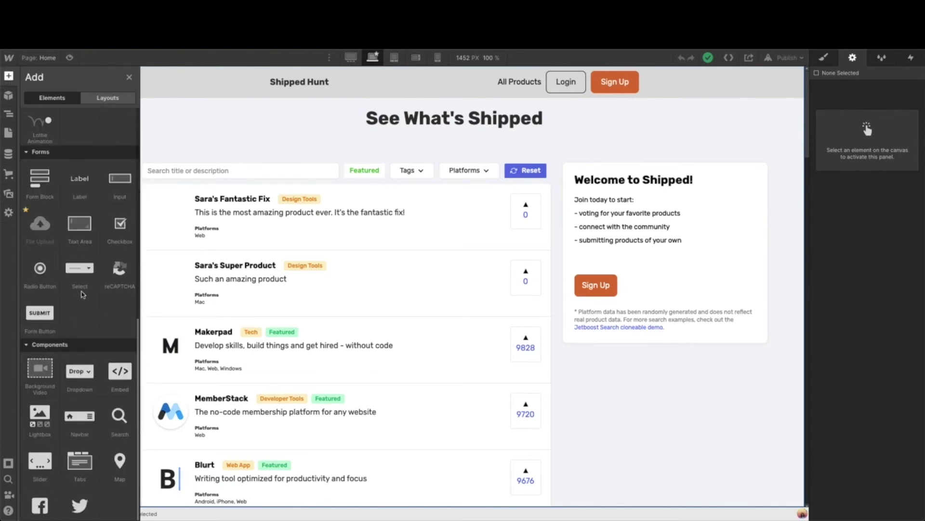
pyautogui.scroll(-1, 79, 356)
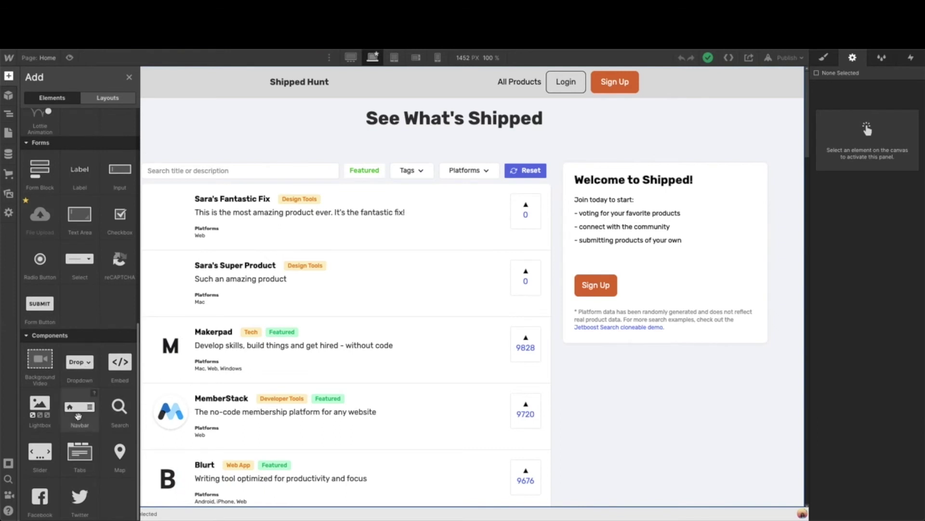
pyautogui.moveTo(78, 416); pyautogui.dragTo(175, 159)
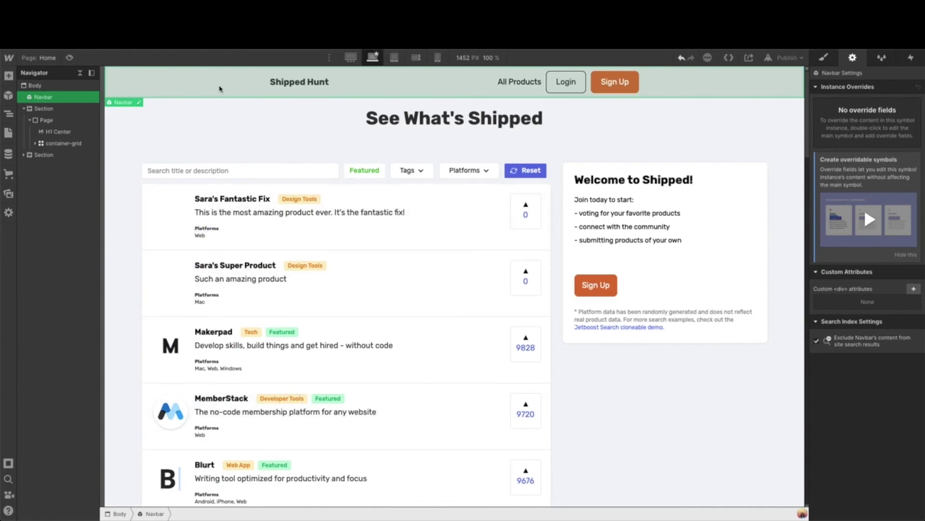
pyautogui.doubleClick(220, 90)
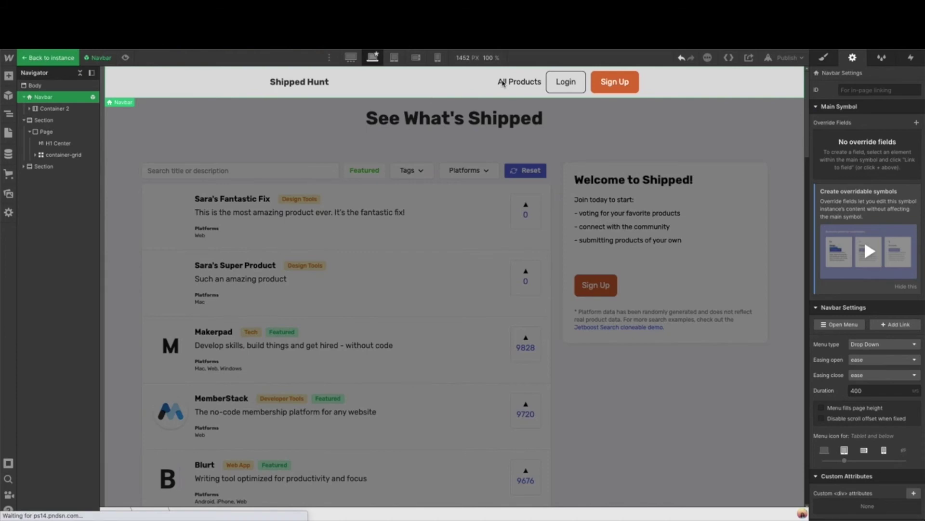
# Check the All Products, Login (#/ms/login) and Sign Up (#/ms/signup/membership-id) link destinations.
pyautogui.click(503, 83)
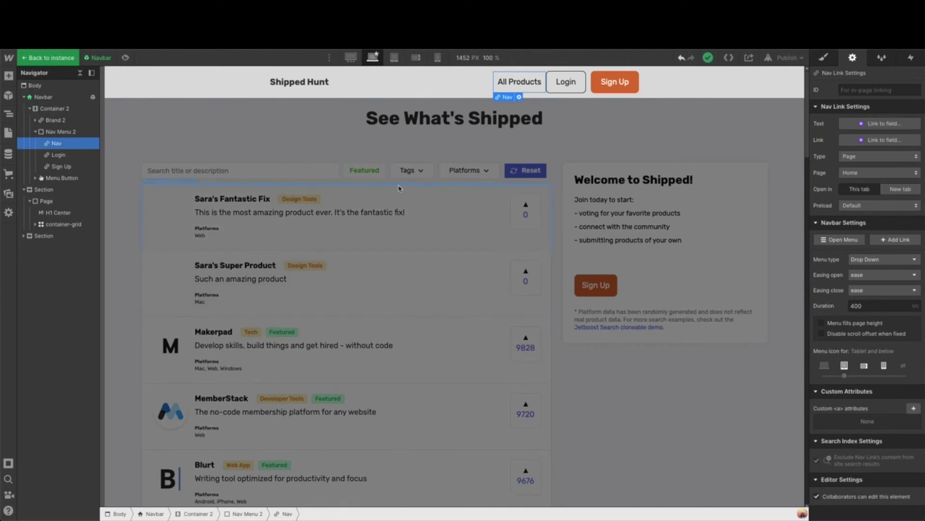
pyautogui.click(551, 81)
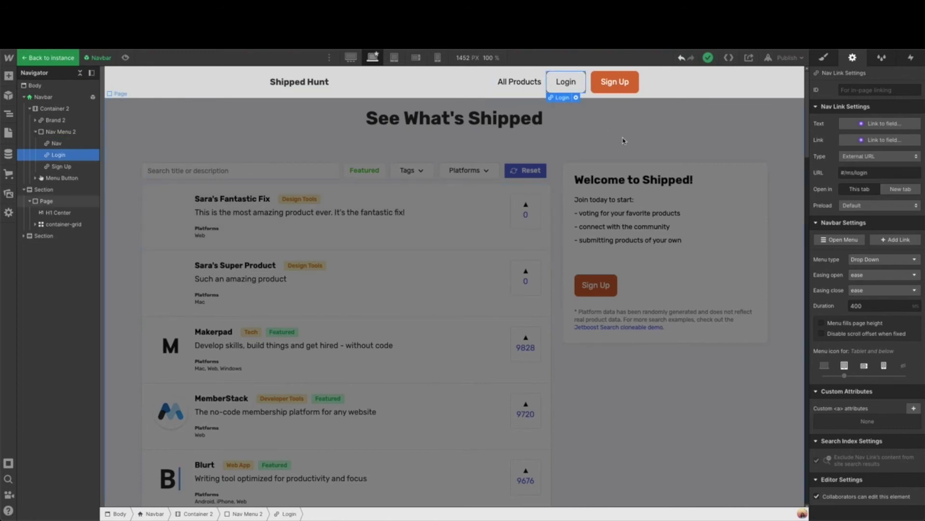
pyautogui.click(598, 82)
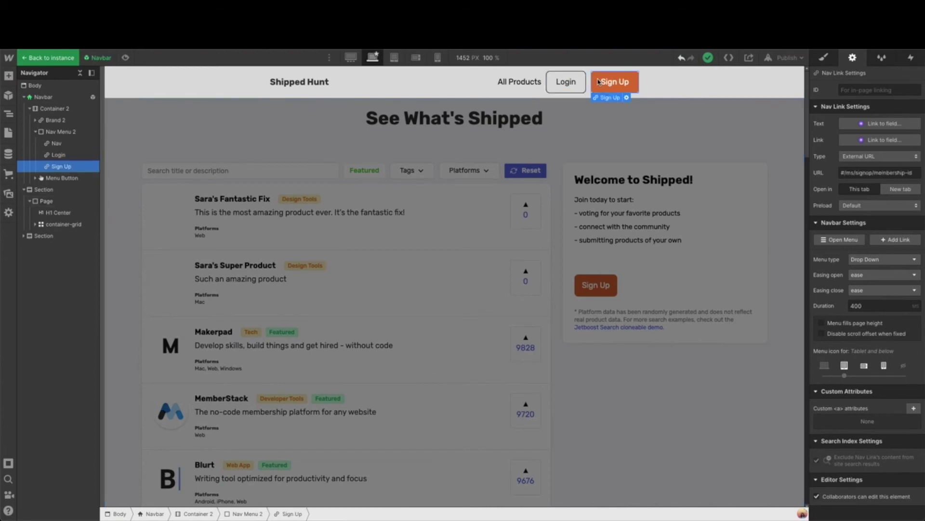
pyautogui.click(552, 85)
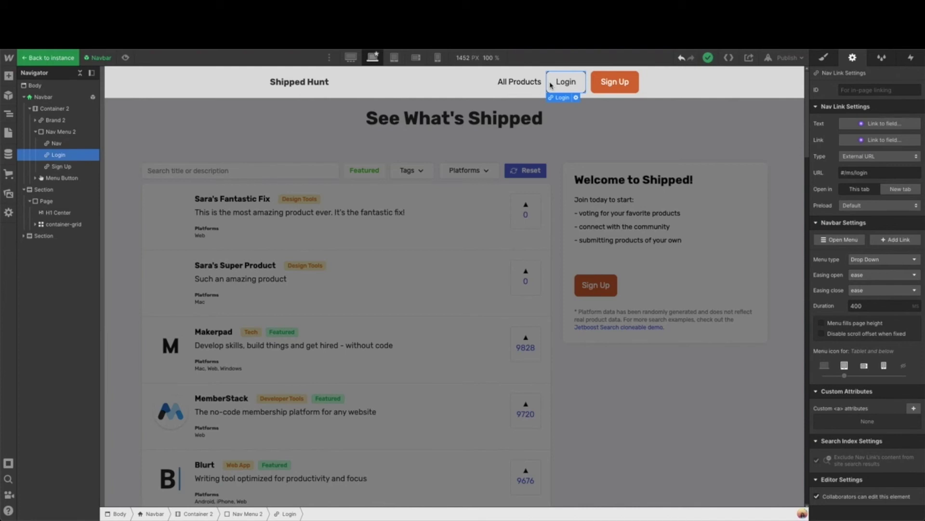
pyautogui.click(593, 84)
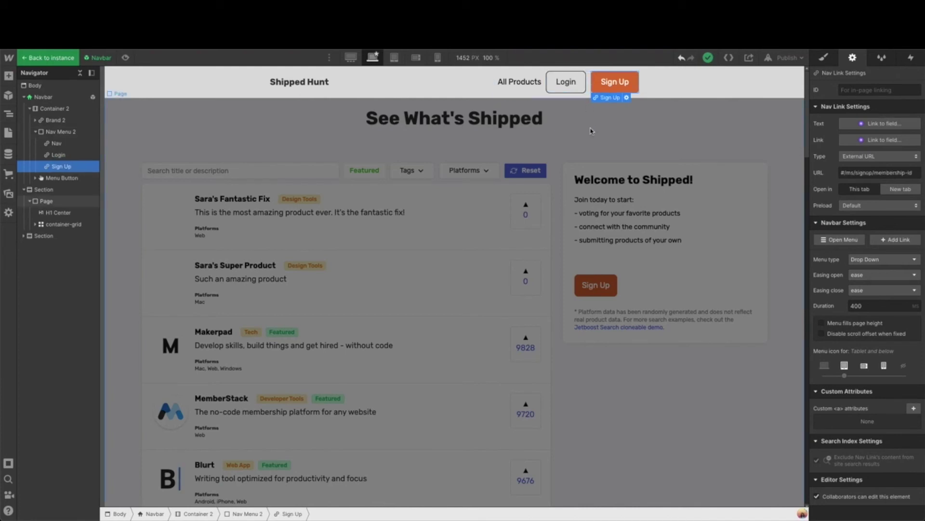
pyautogui.click(174, 91)
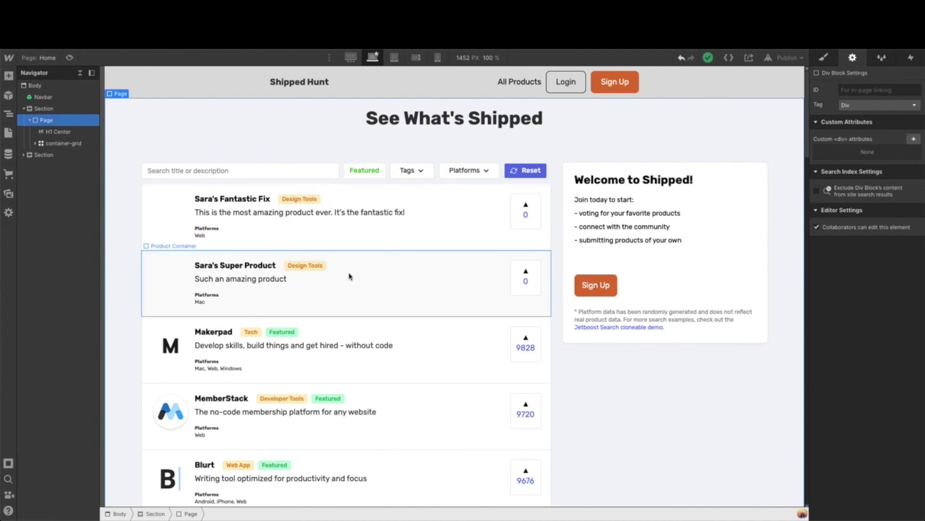
pyautogui.click(570, 227)
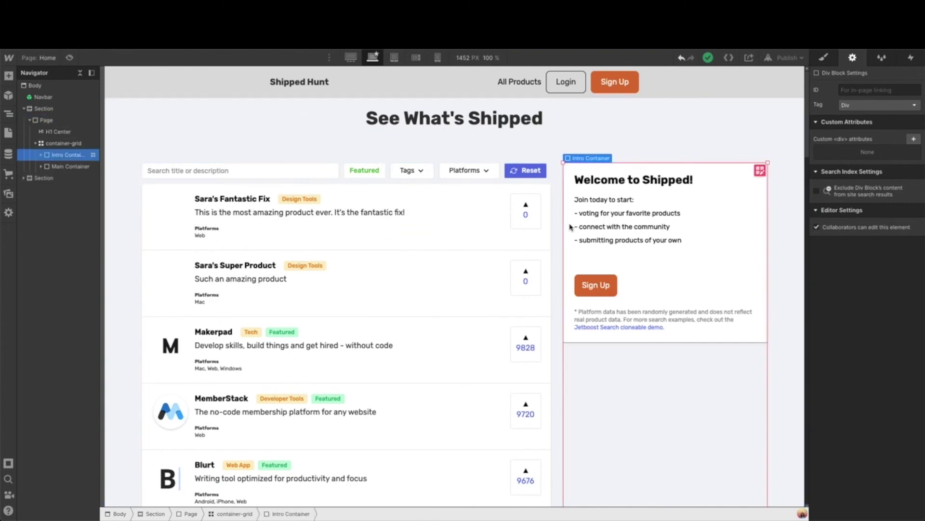